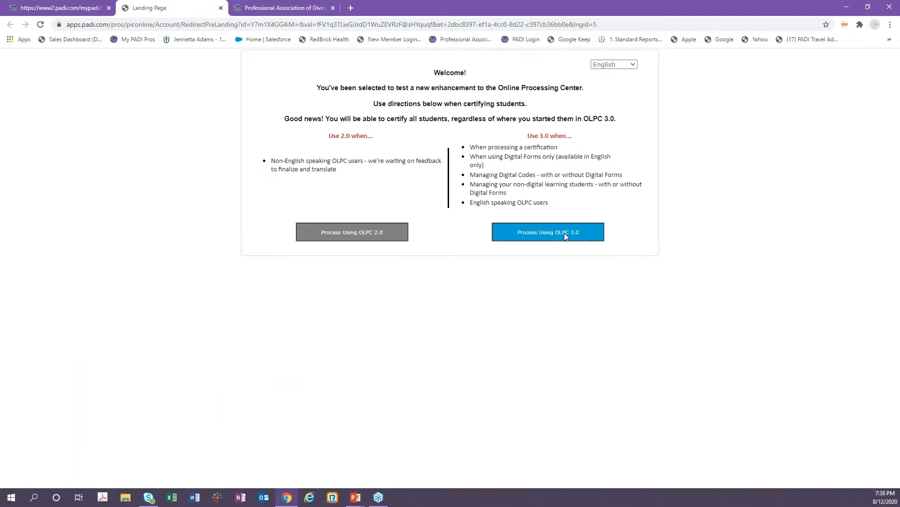
Enter the Online Processing Center 3.0 and open the Assign Codes page.
click(539, 232)
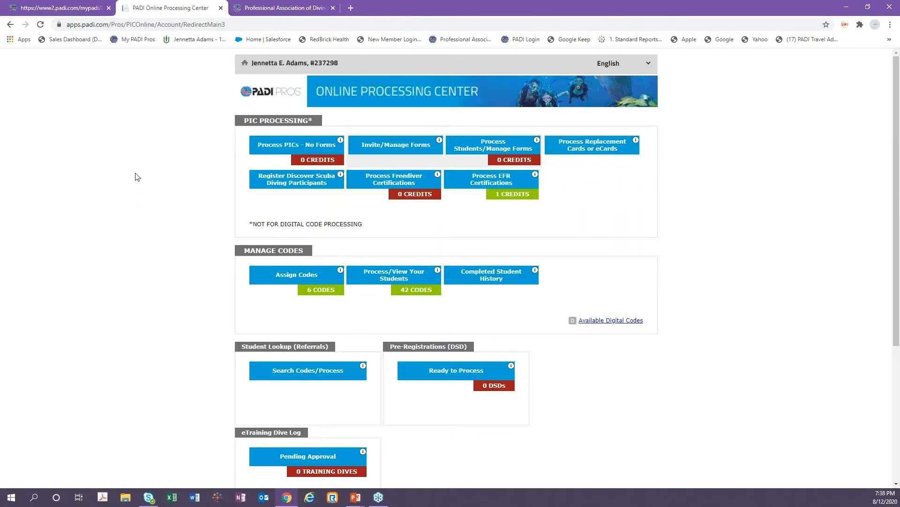
scroll(137, 177, down, 4)
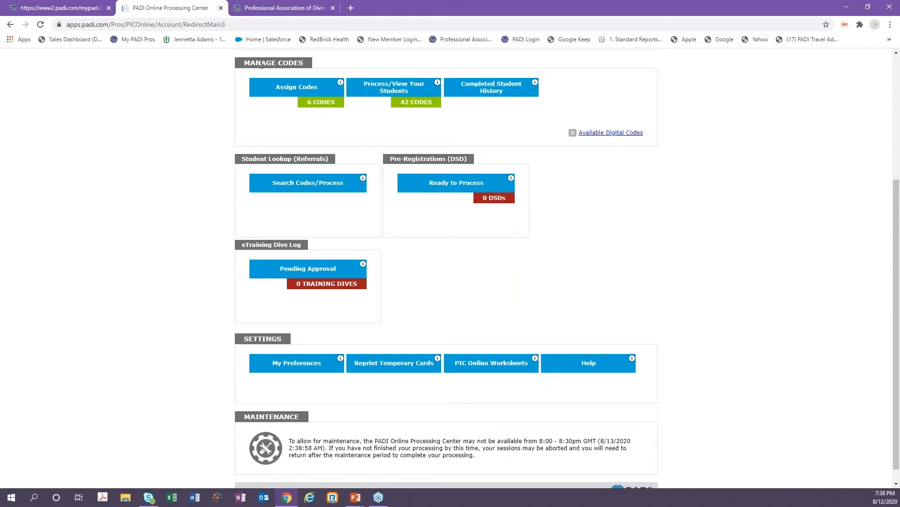
click(291, 93)
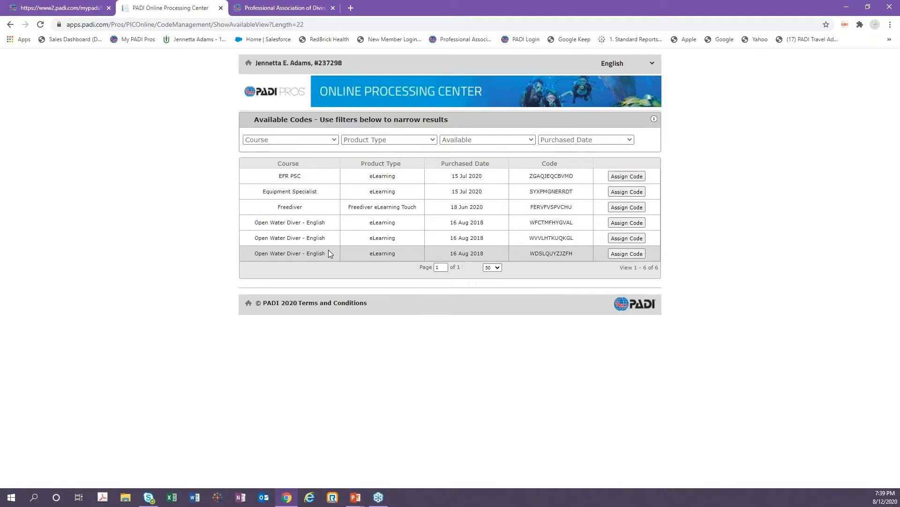
Start assigning the Open Water Diver eLearning code and search for the student by first name, last name and birth date.
click(612, 225)
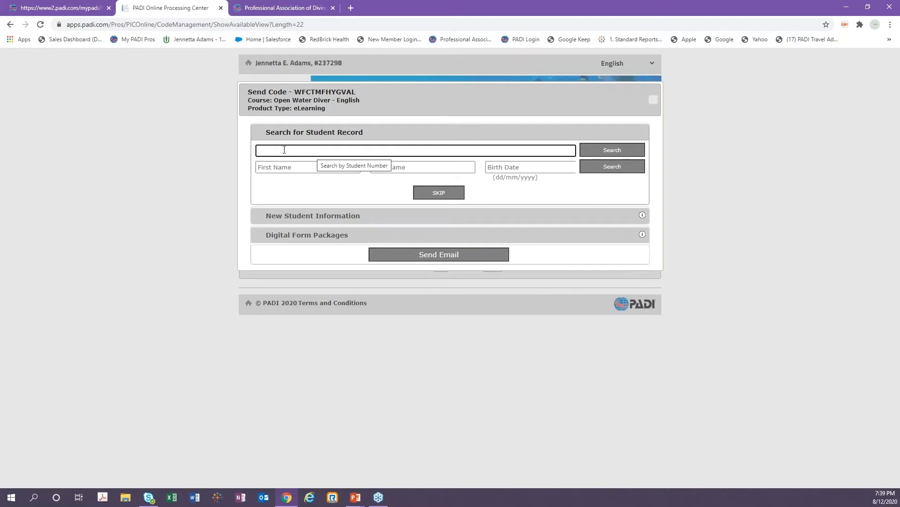
click(285, 167)
text(St)
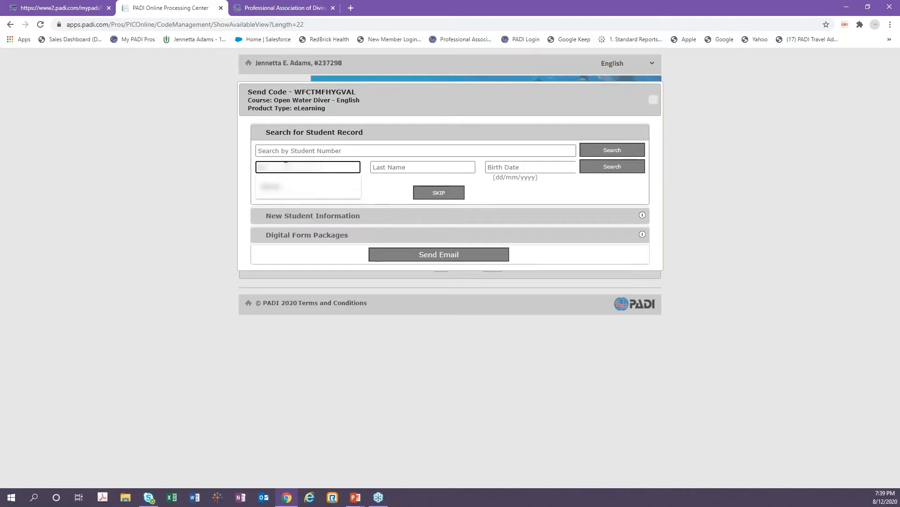
click(382, 167)
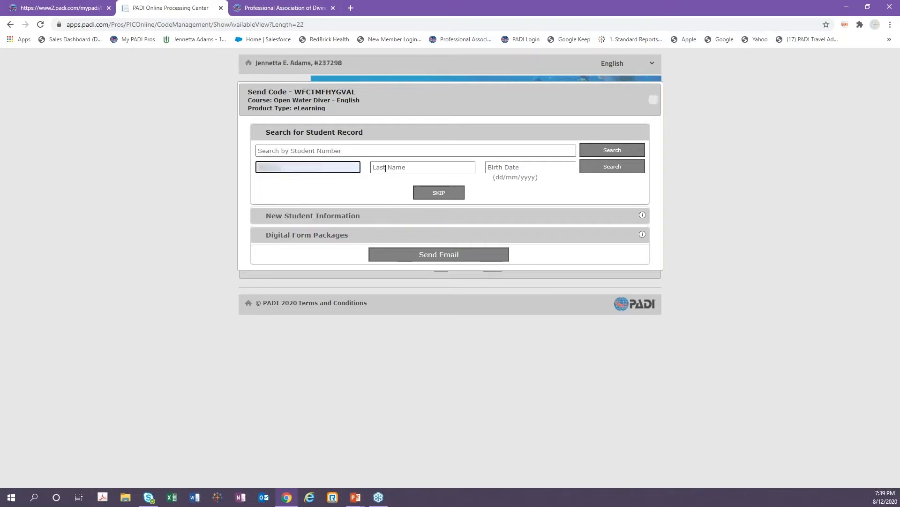
text(A)
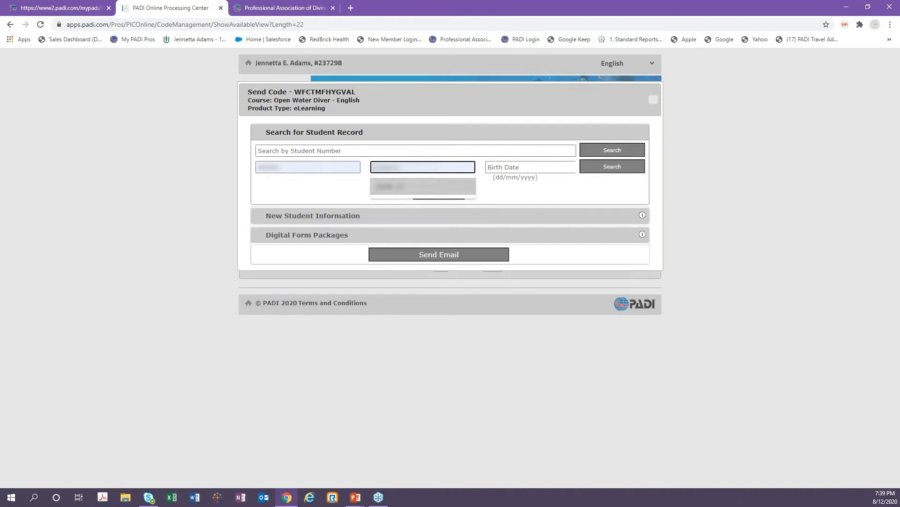
click(397, 187)
click(515, 170)
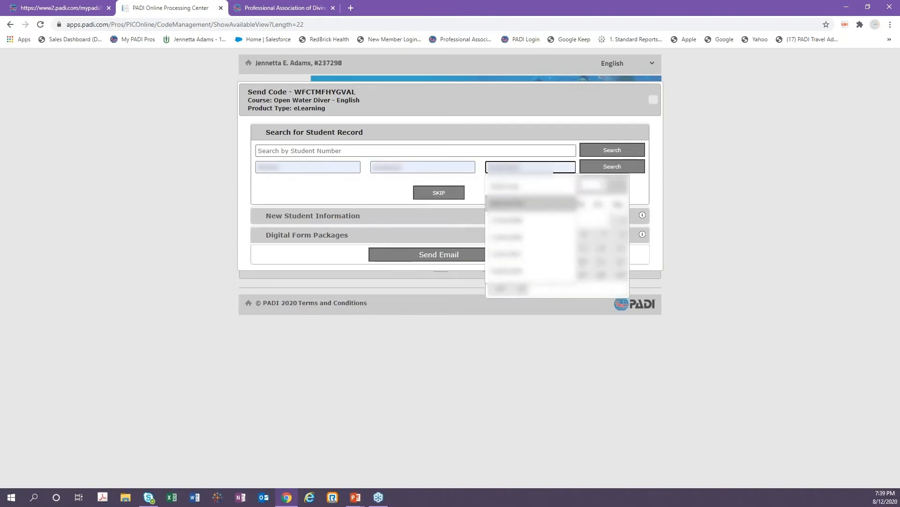
click(514, 203)
click(623, 167)
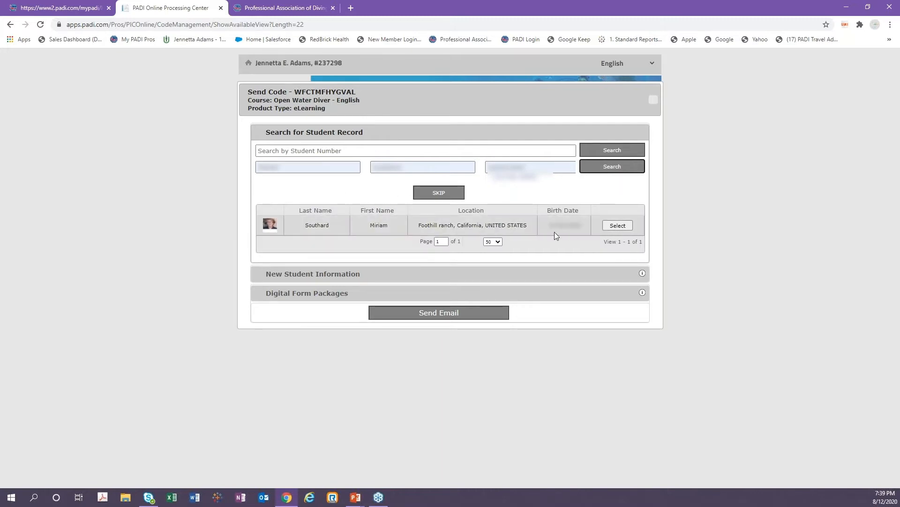
Select the found student record, replace its information with an autofilled saved contact, and confirm the student details.
click(618, 226)
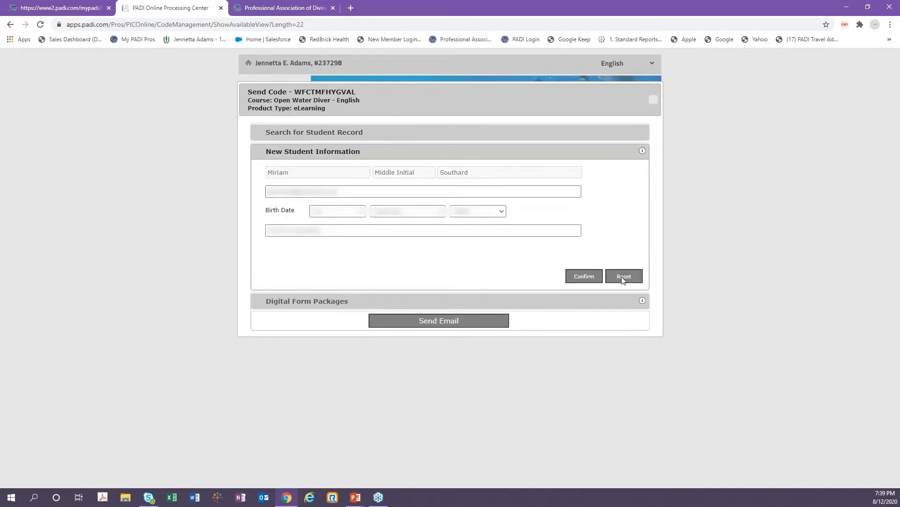
click(623, 280)
click(321, 172)
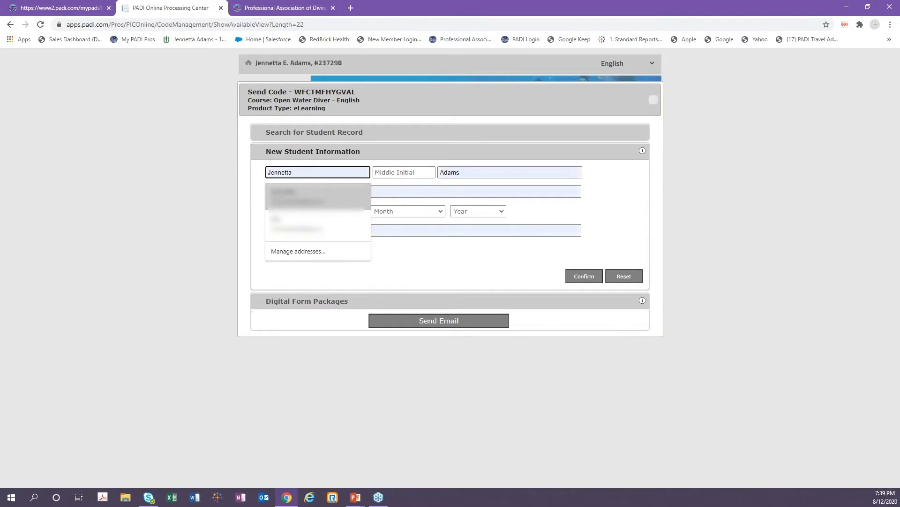
click(336, 199)
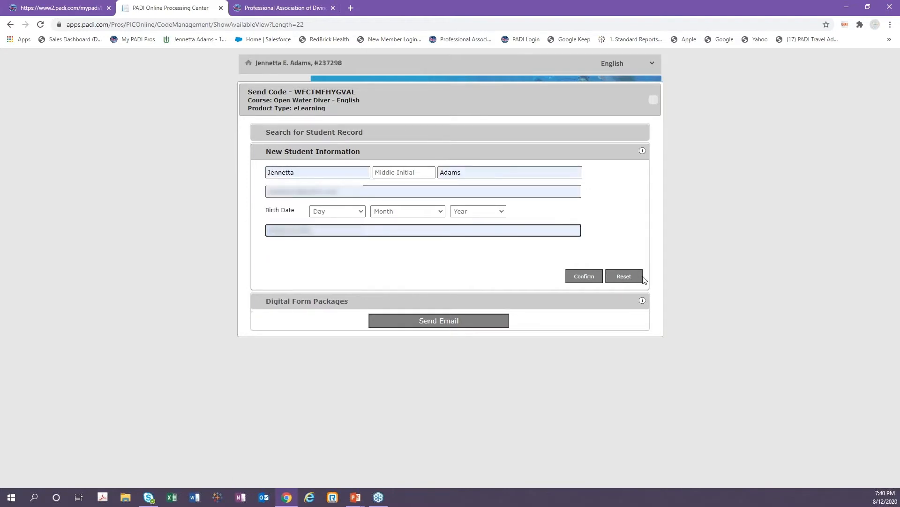
click(578, 276)
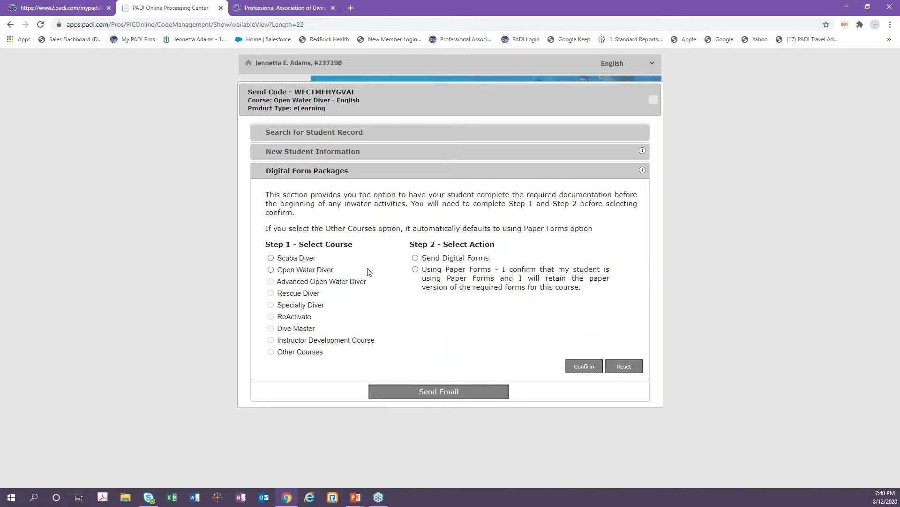
Choose the Open Water Diver course with Send Digital Forms for the form package, confirm, and send the code email.
click(272, 270)
click(415, 258)
click(583, 366)
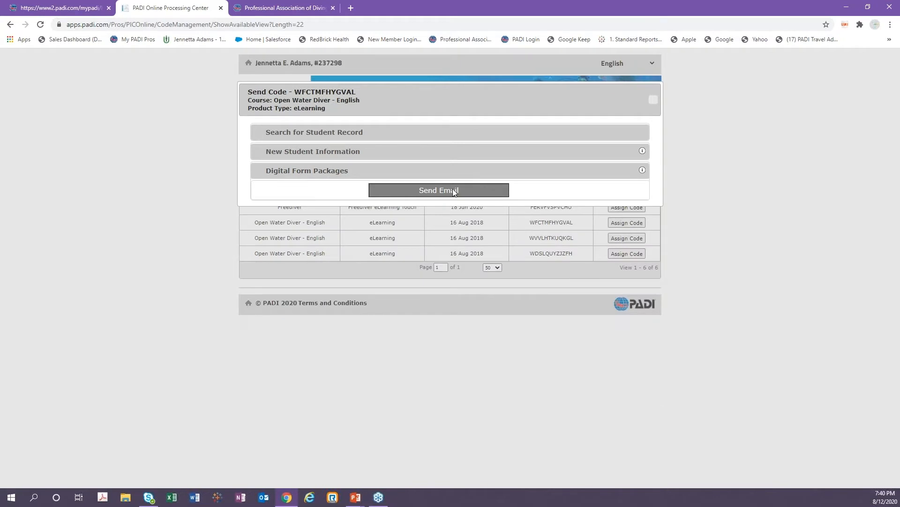
click(454, 191)
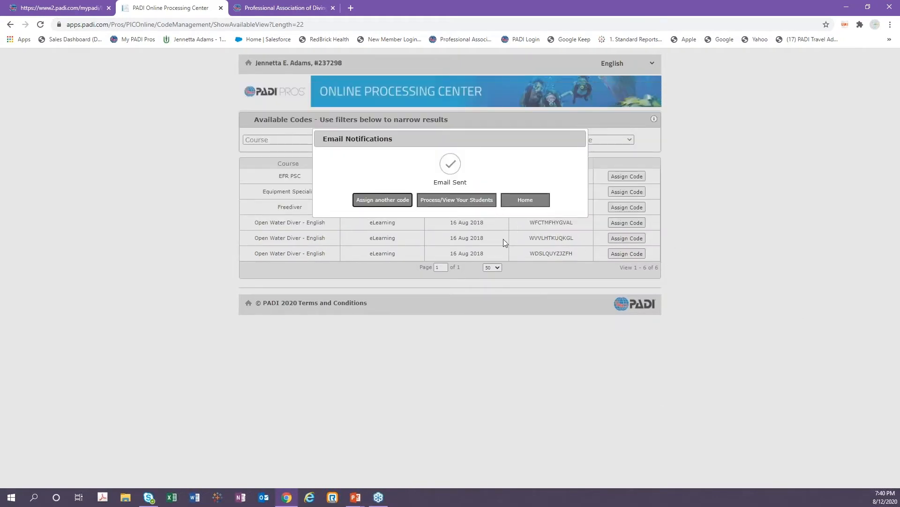
Return home, open Process/View Your Students, and open the Dry Suit student's score eRecord.
click(528, 201)
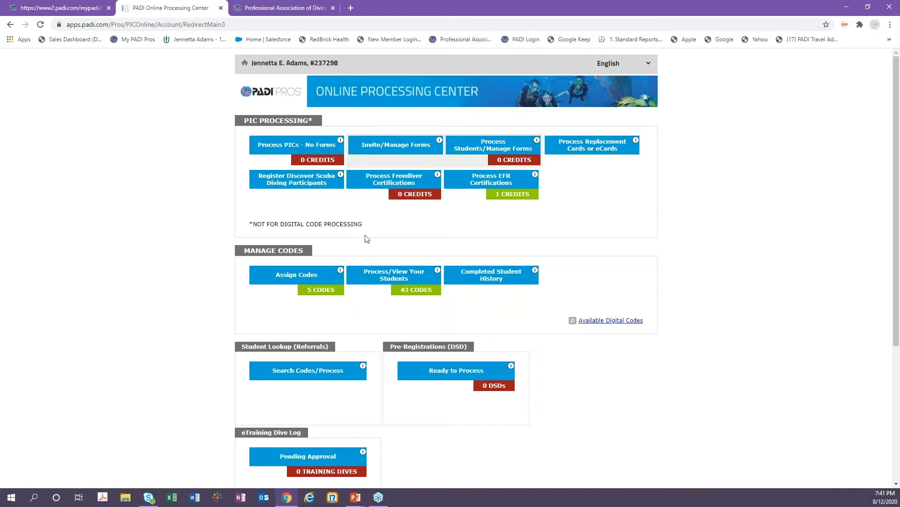
click(413, 280)
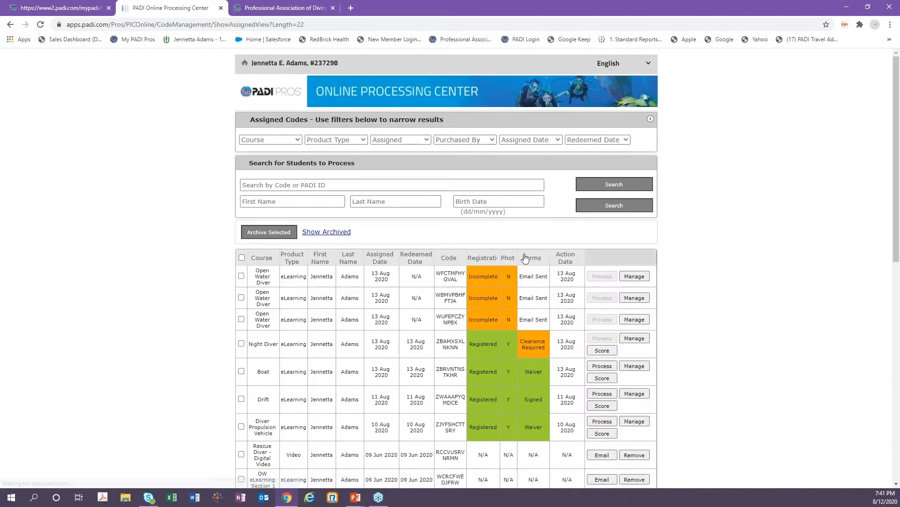
scroll(421, 229, down, 1)
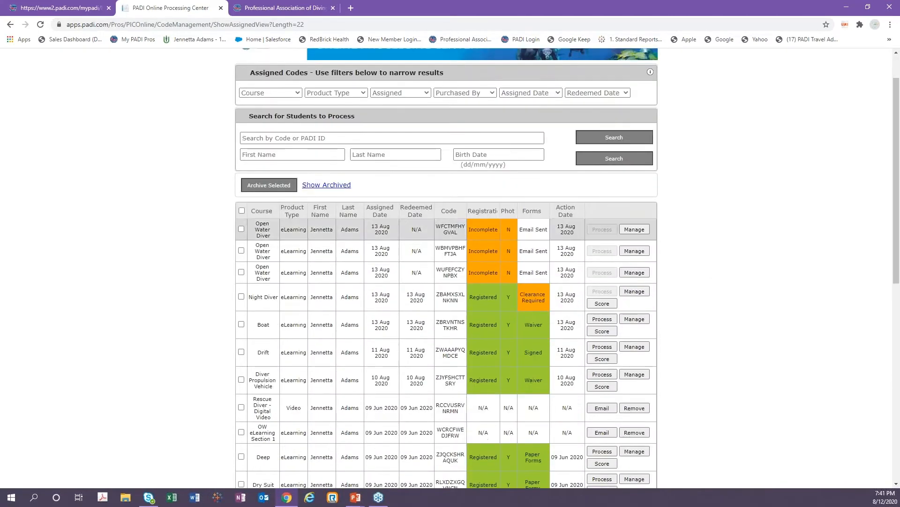
scroll(421, 224, down, 1)
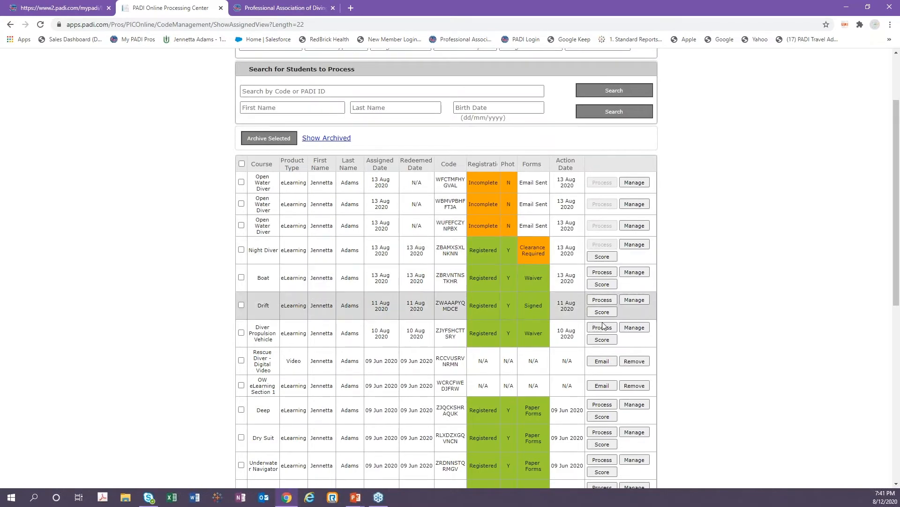
scroll(603, 326, down, 1)
scroll(603, 326, down, 1)
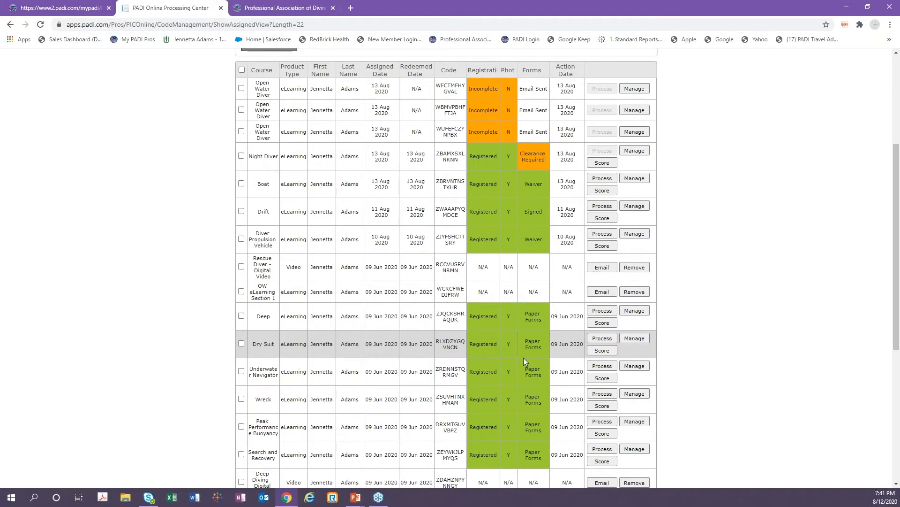
click(605, 352)
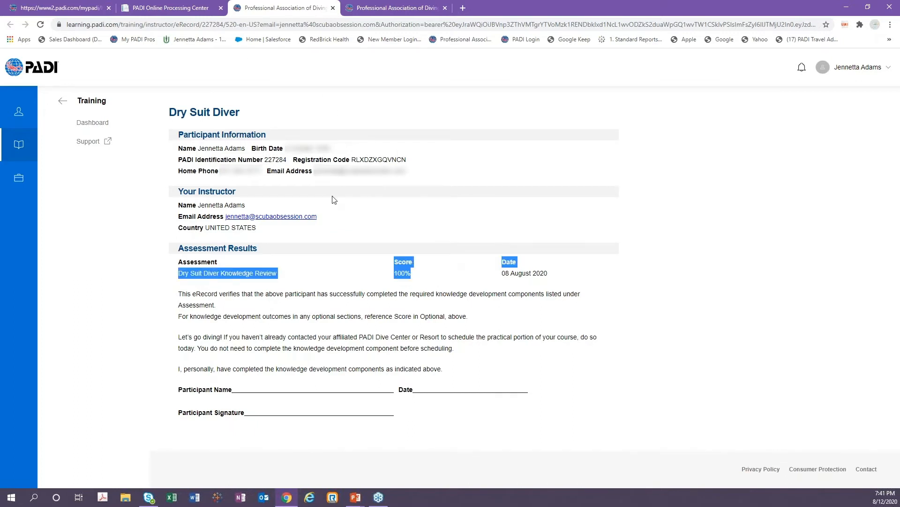
Open management for the Night Diver student and view the primary medical and release documents.
click(182, 11)
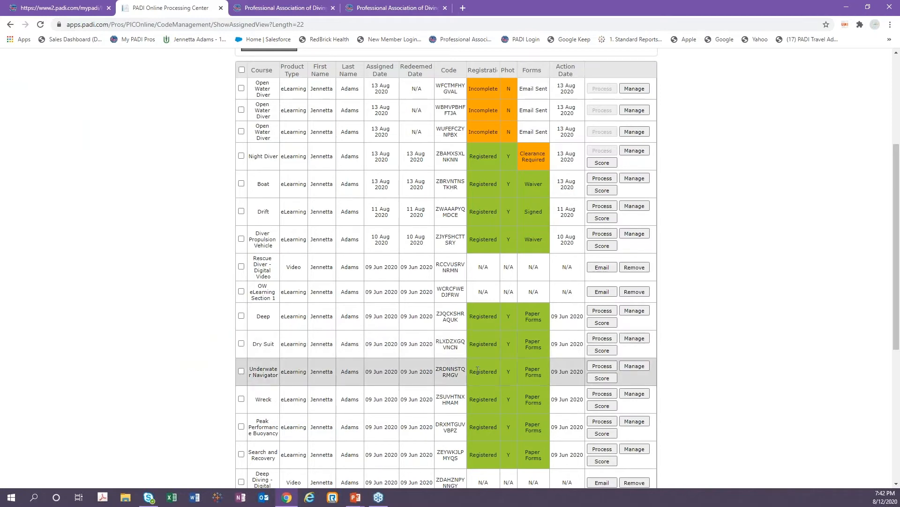
scroll(477, 366, up, 2)
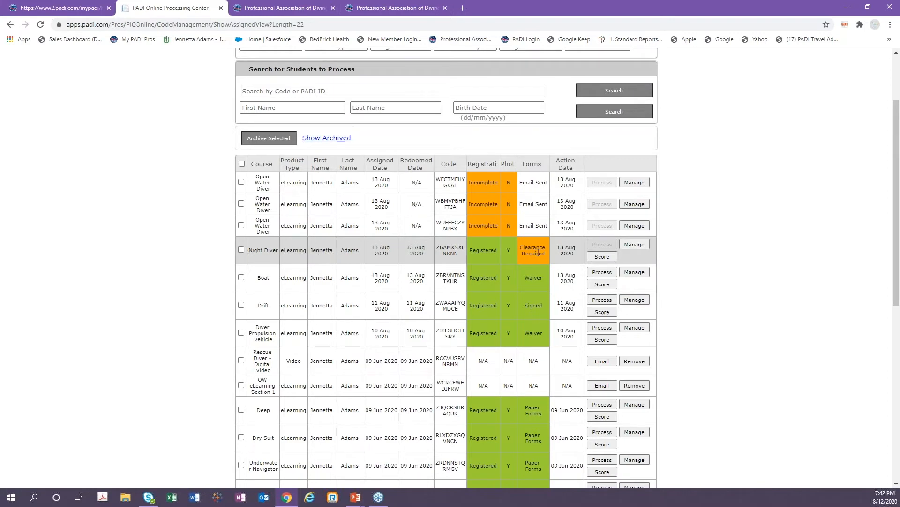
drag(545, 254, 519, 244)
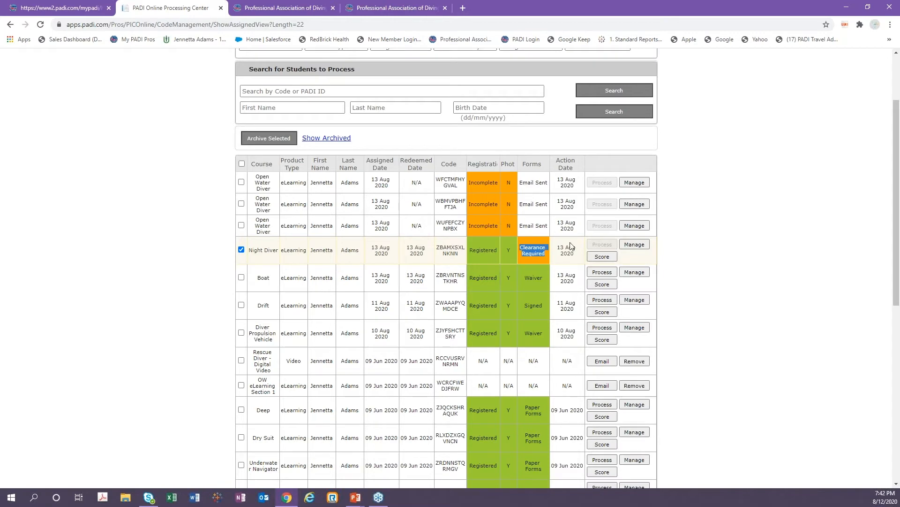
click(635, 245)
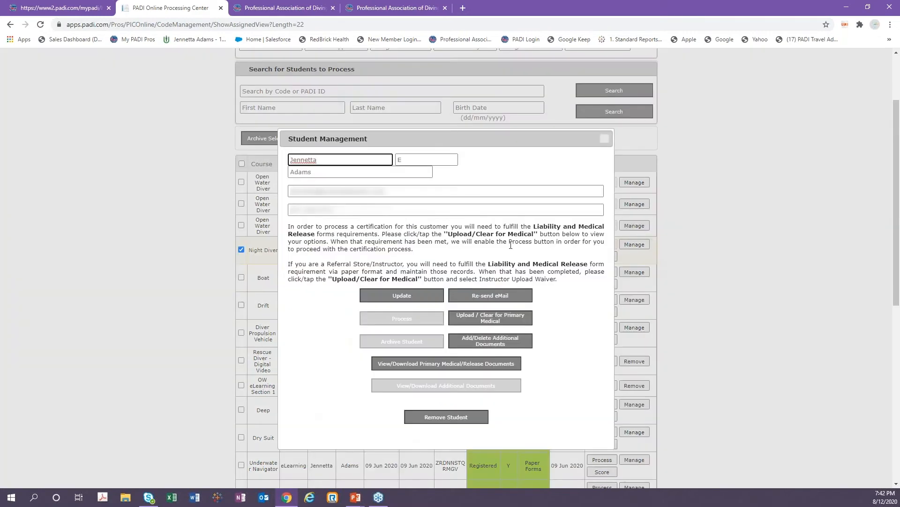
click(383, 365)
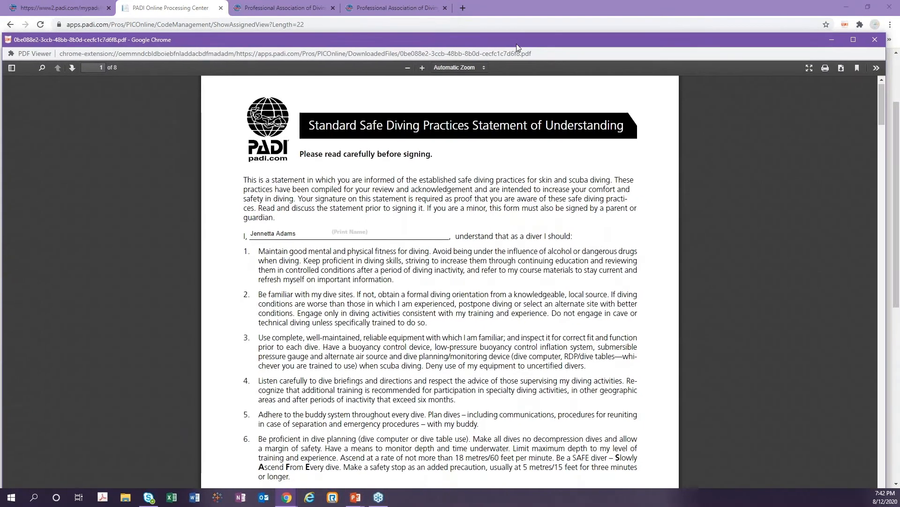
Review the medical and release PDF pages, then close the document viewer and the Student Management dialog.
drag(516, 44, 545, 16)
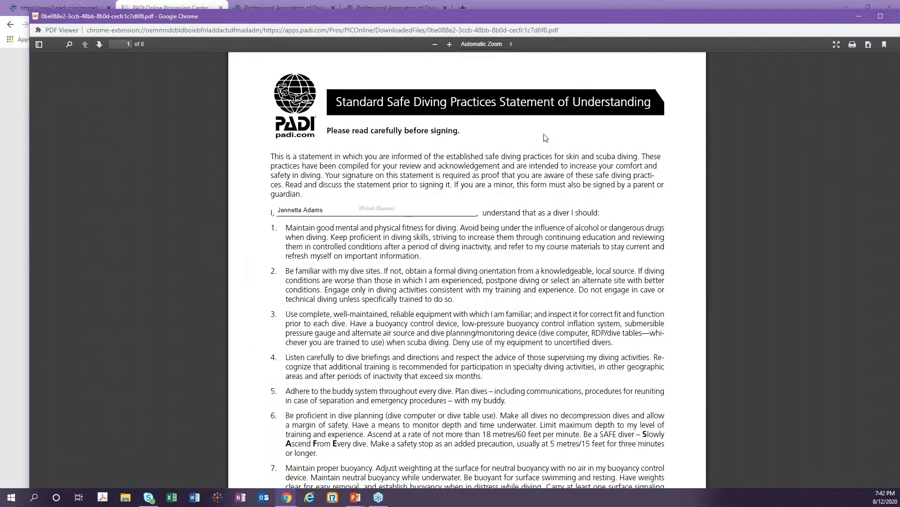
scroll(526, 183, down, 10)
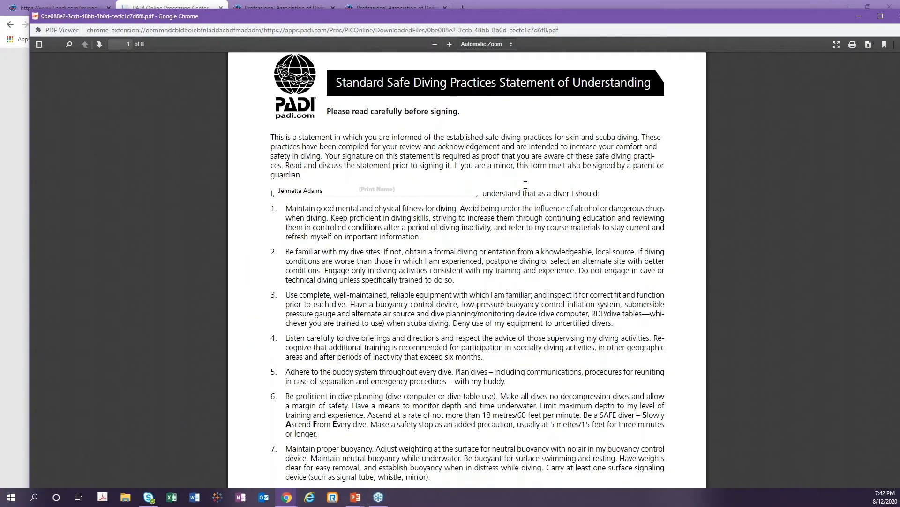
scroll(525, 192, down, 15)
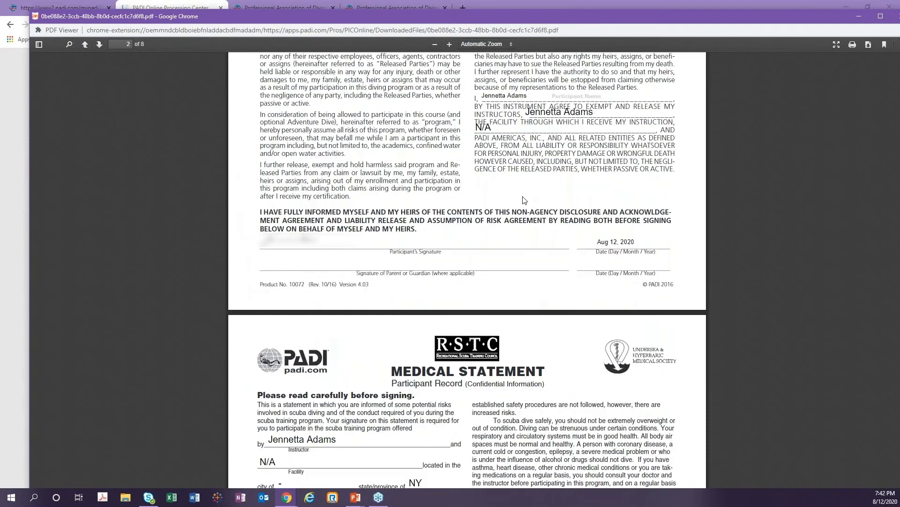
scroll(501, 285, down, 2)
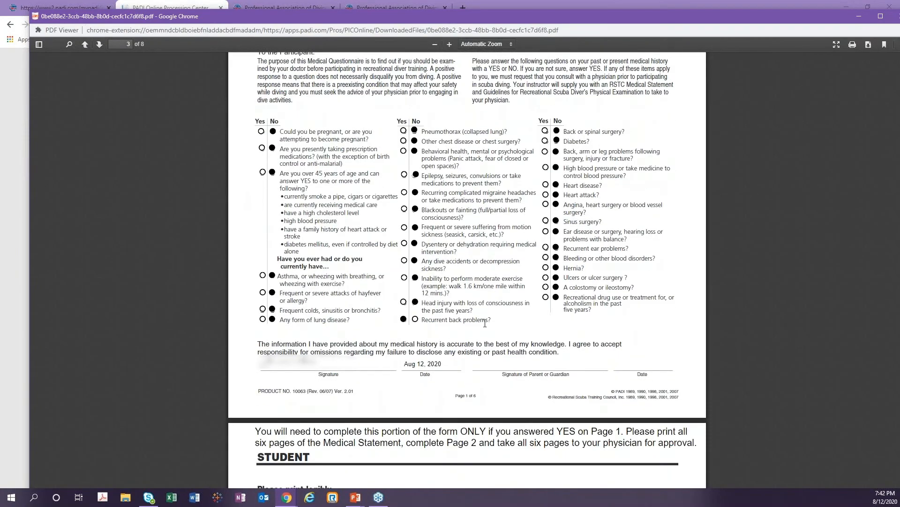
scroll(722, 124, up, 2)
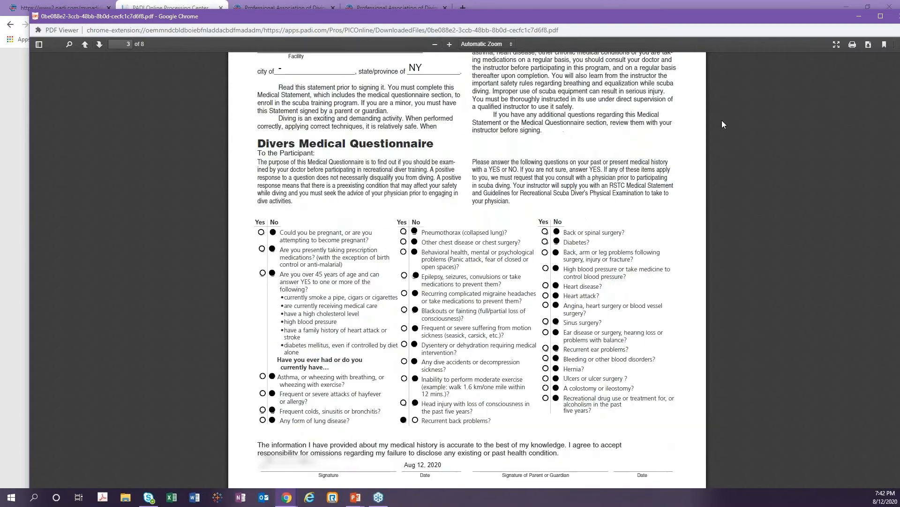
scroll(709, 115, up, 20)
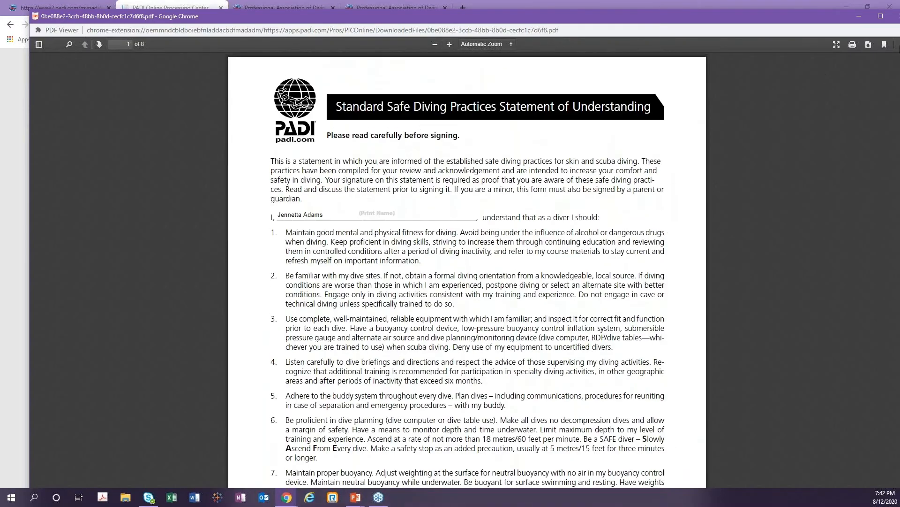
drag(817, 17, 751, 17)
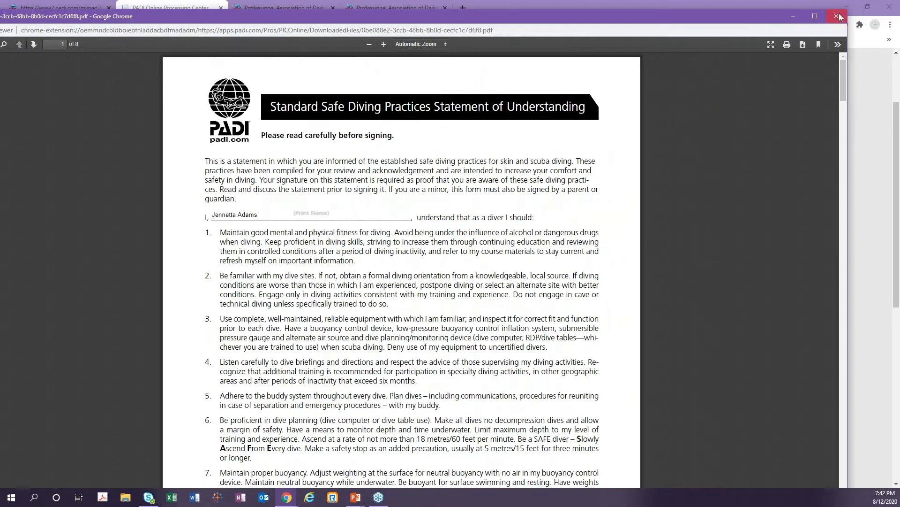
click(838, 17)
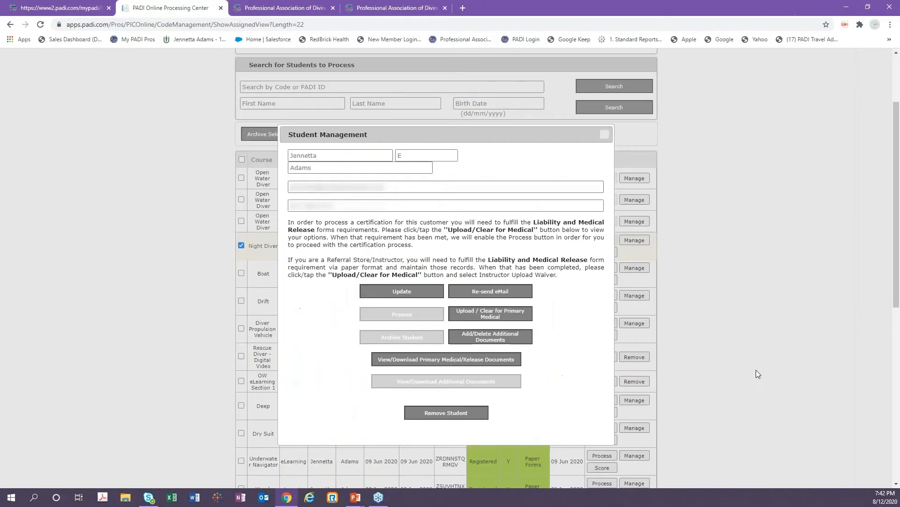
click(605, 134)
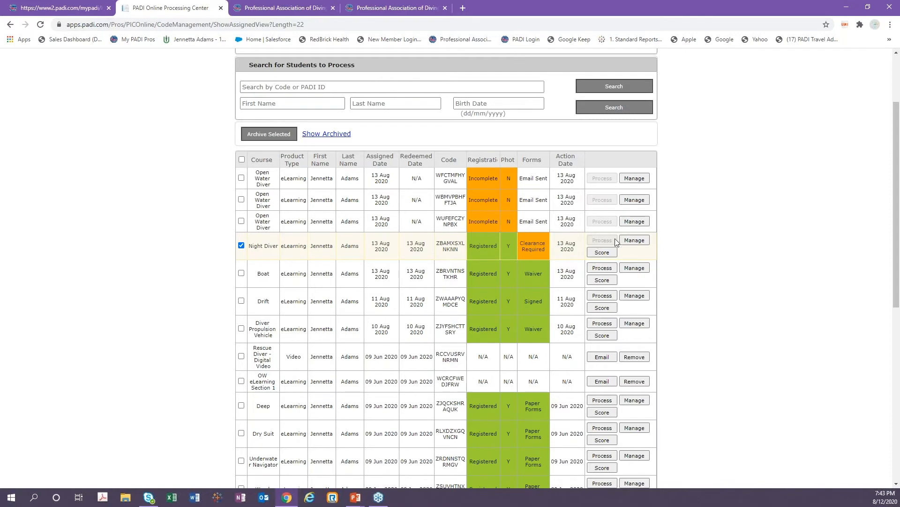
Clear the Night Diver student's medical requirement by certifying the Instructor Upload Waiver, then close the confirmation and management dialogs.
click(641, 243)
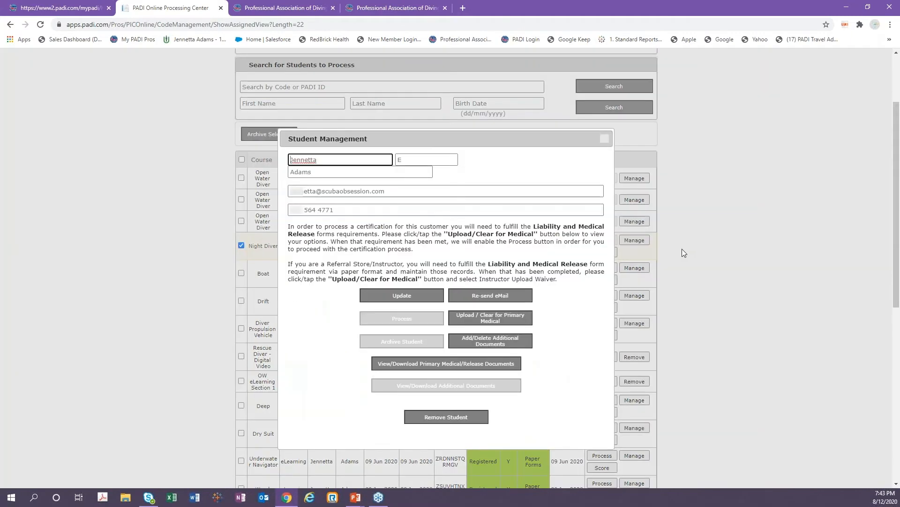
click(682, 249)
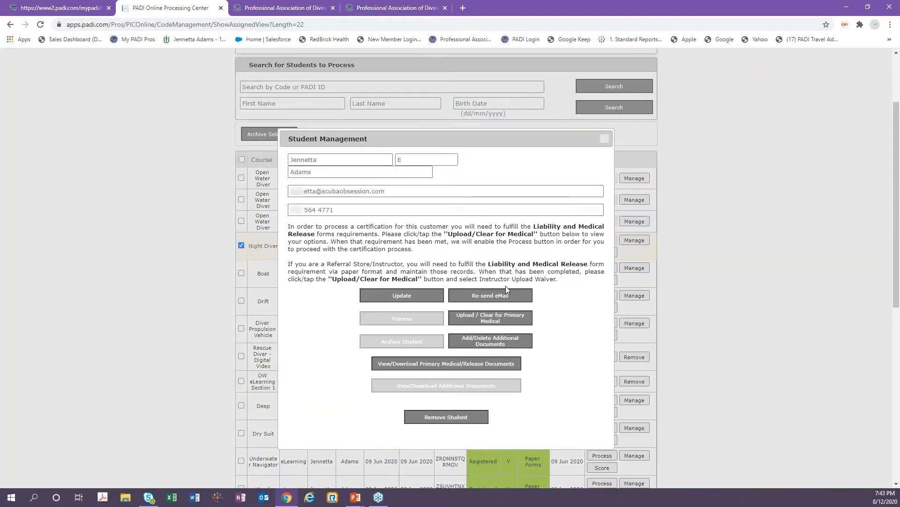
click(487, 321)
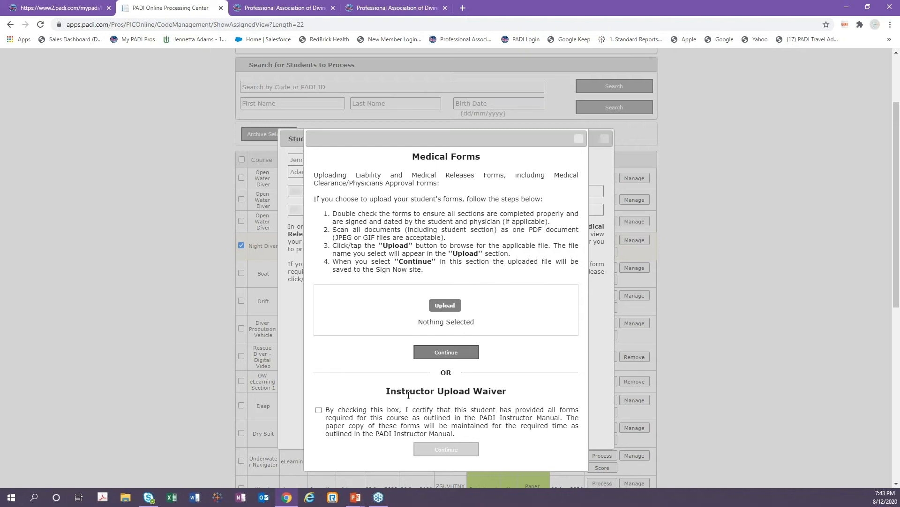
click(319, 410)
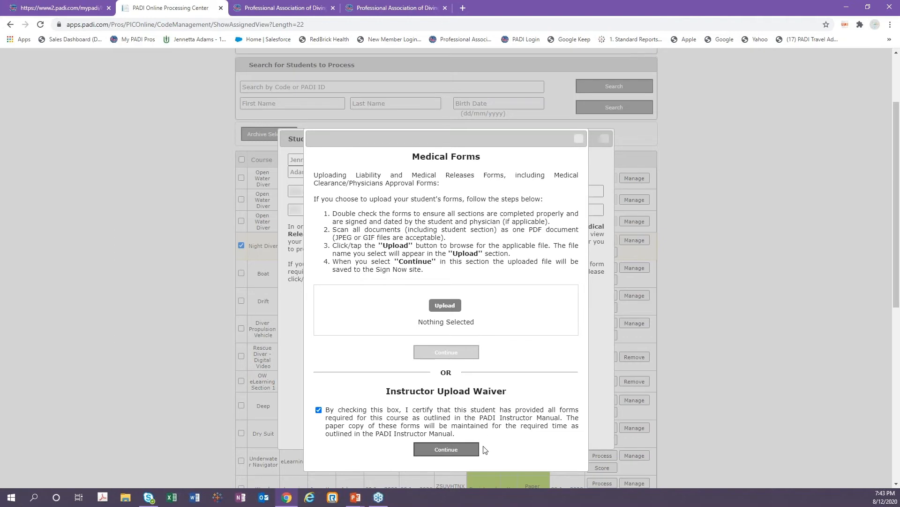
click(448, 450)
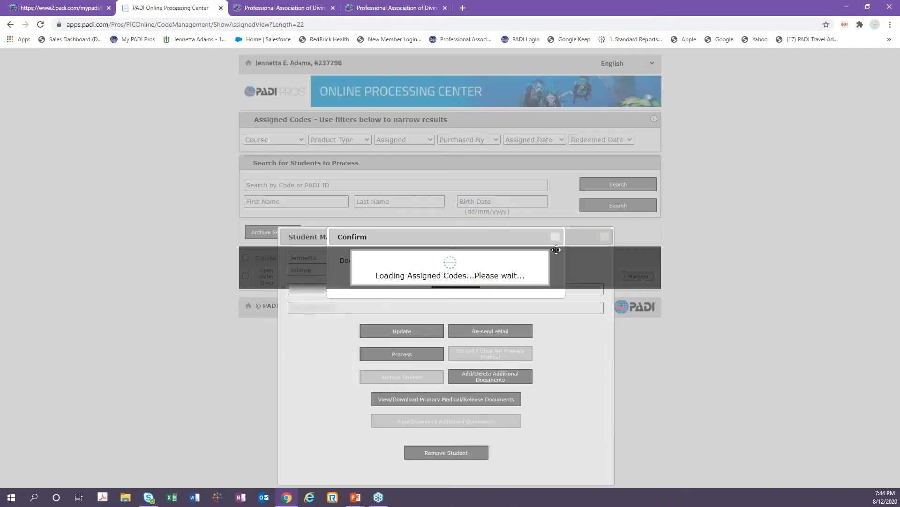
click(464, 281)
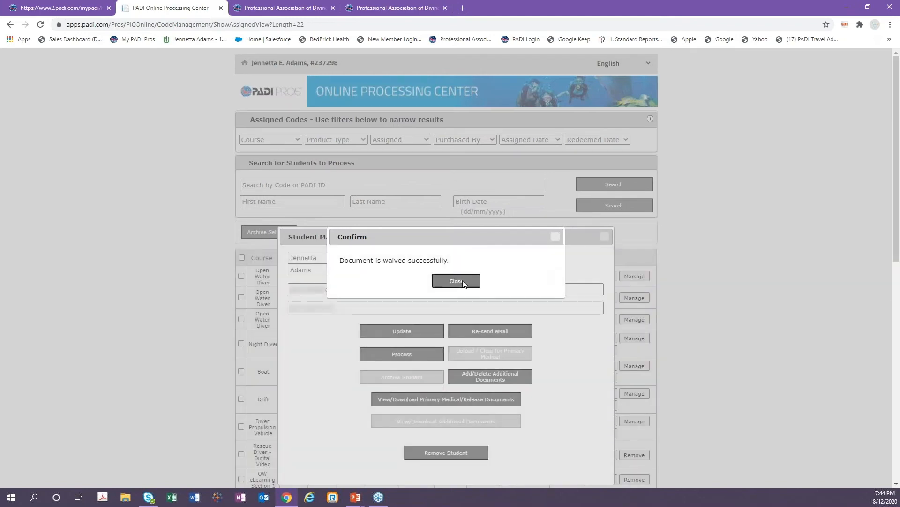
click(605, 236)
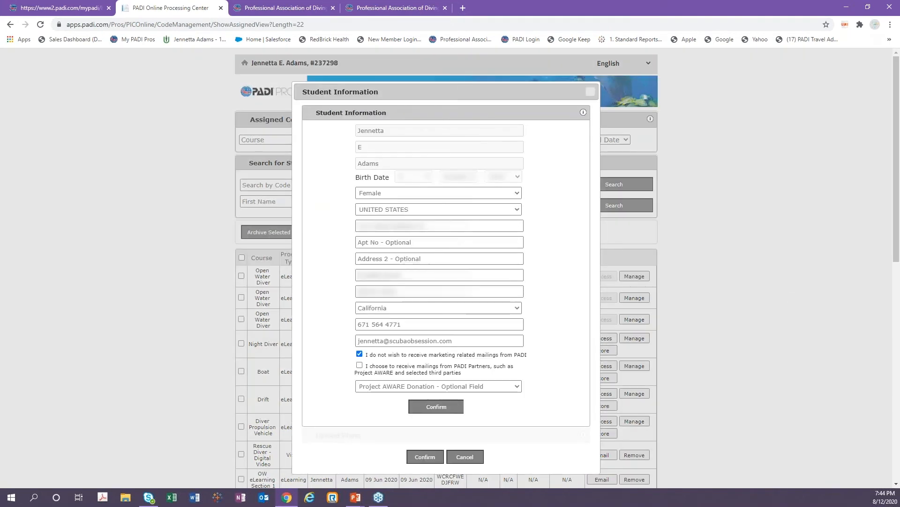
Confirm the student's information and keep the current photo on file.
click(439, 408)
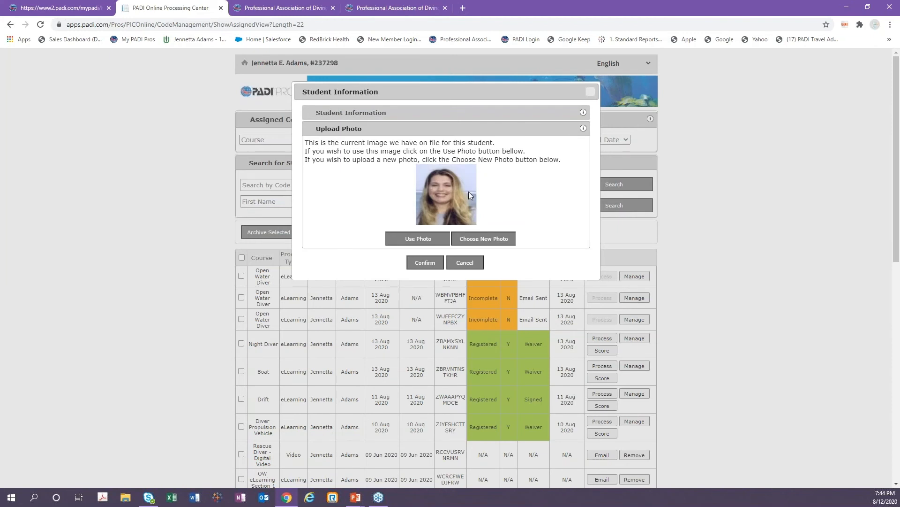
click(415, 239)
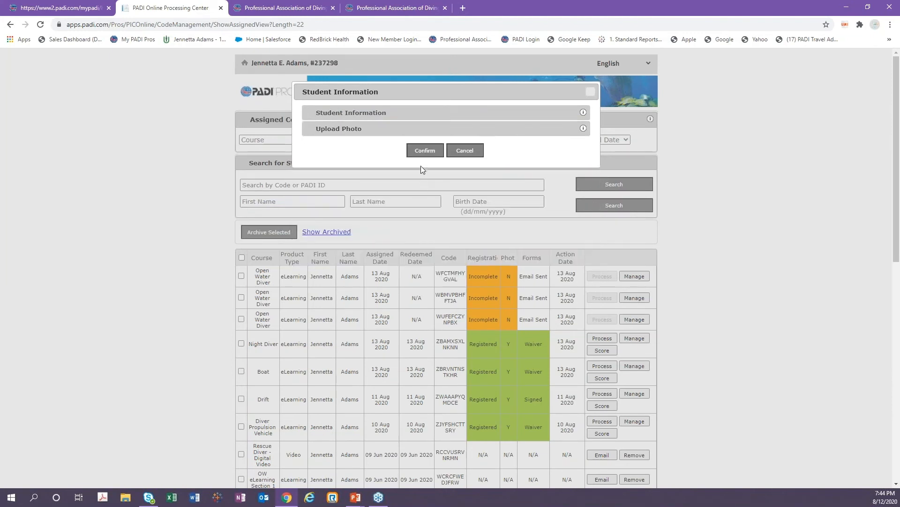
click(425, 151)
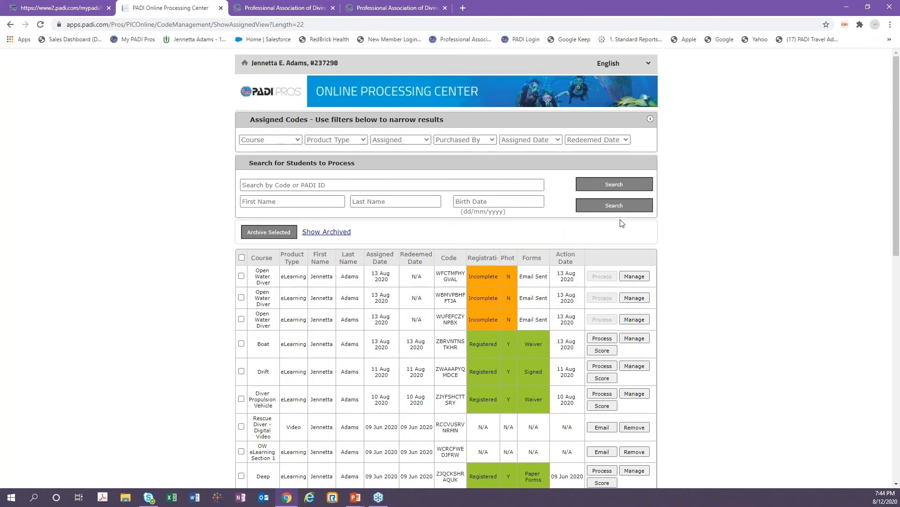
Continue processing the selected Night Diver student, confirming the processing options and the certifying member info.
scroll(620, 224, down, 12)
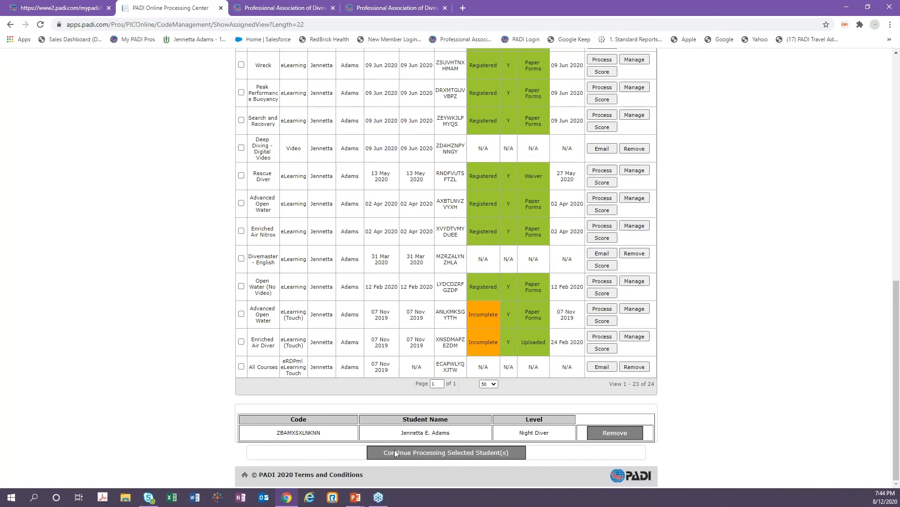
click(437, 452)
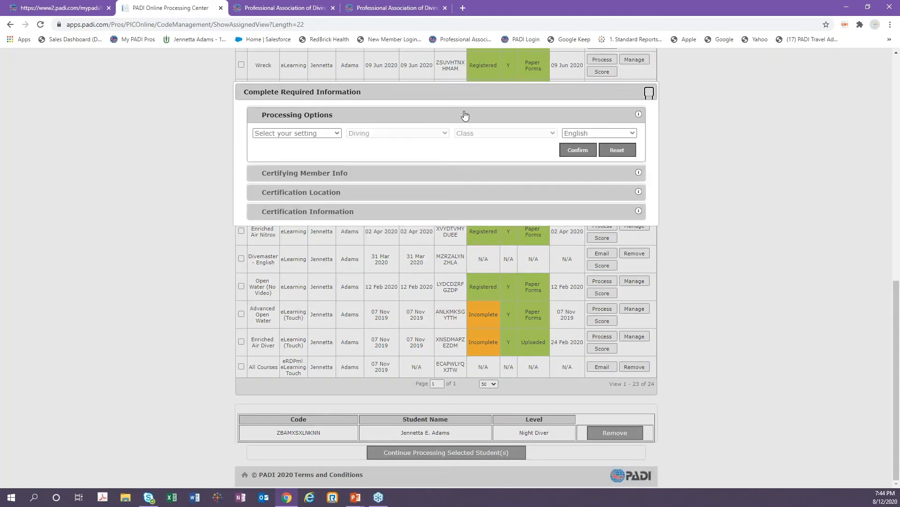
click(584, 150)
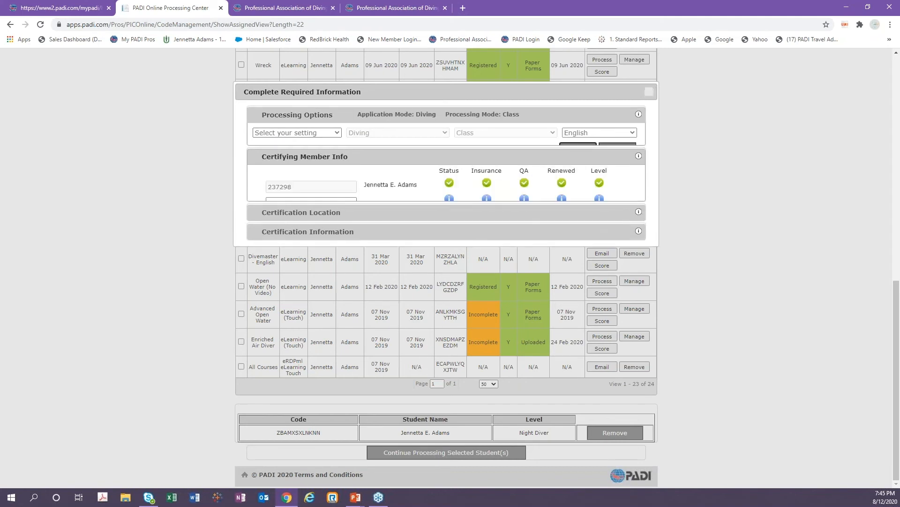
click(310, 183)
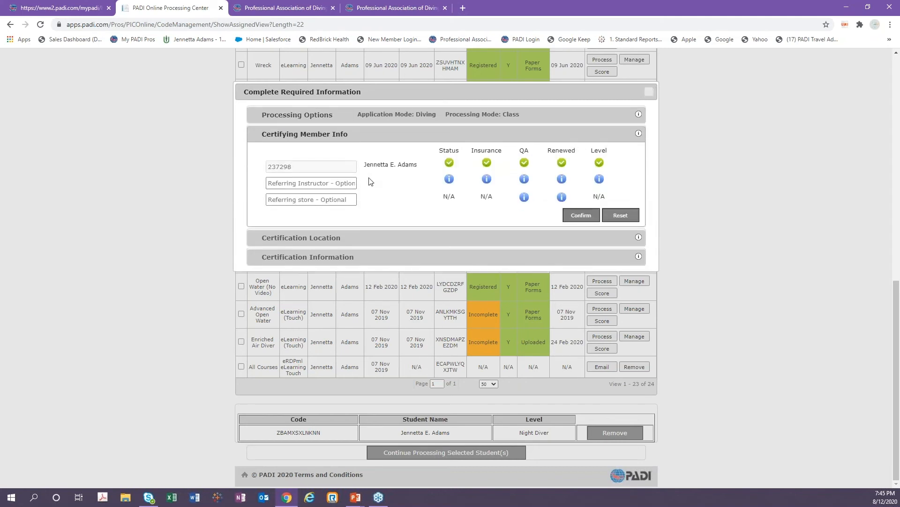
click(585, 214)
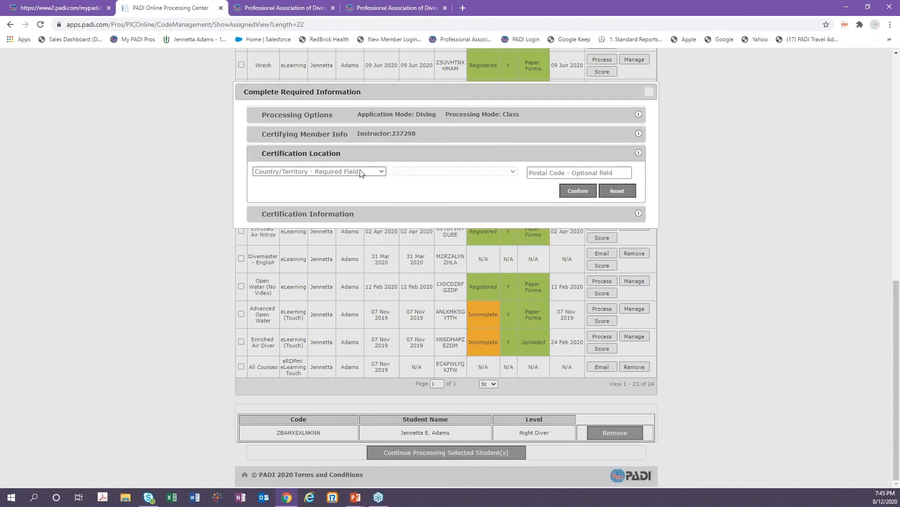
Set the certification location to UNITED STATES, California, postal code 92688 and confirm.
click(361, 173)
drag(406, 196, 406, 353)
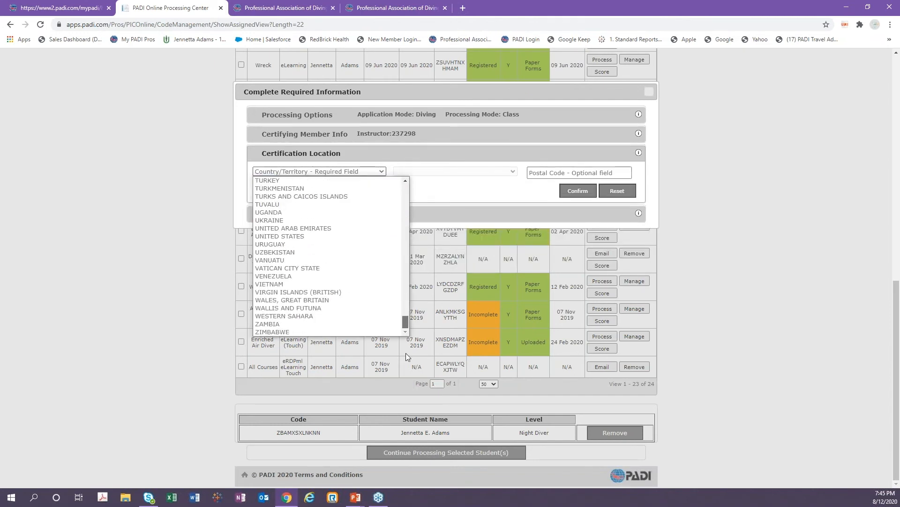
click(319, 238)
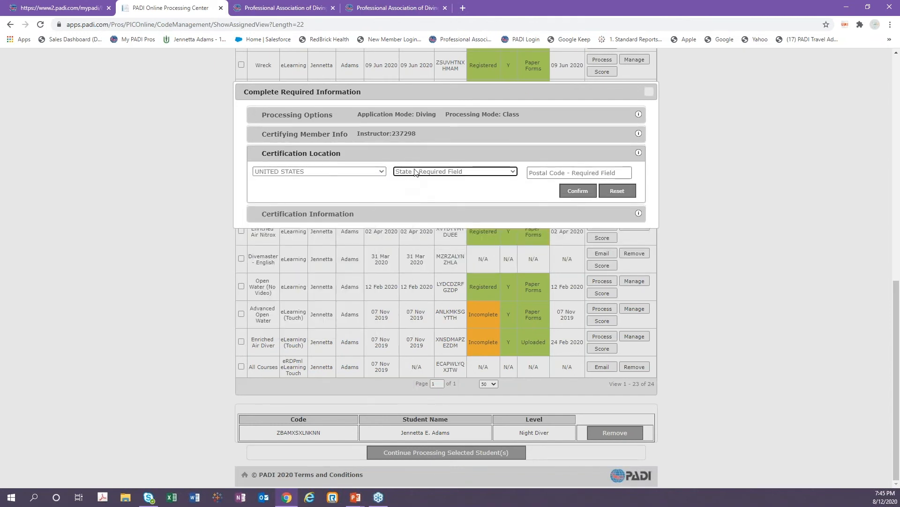
click(416, 173)
click(464, 257)
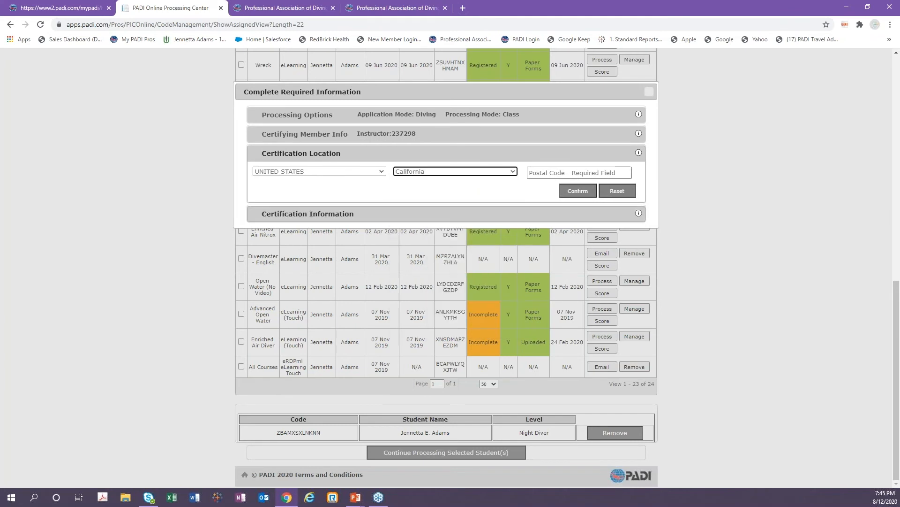
click(537, 169)
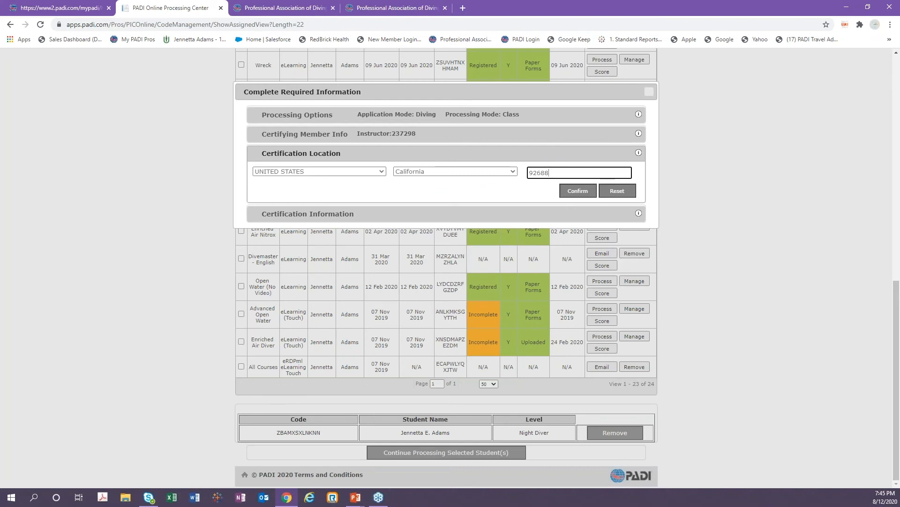
click(579, 191)
Set the certification date to 8 Aug 2020, card stock Project AWARE Manta and STC Instructor, then confirm.
click(300, 195)
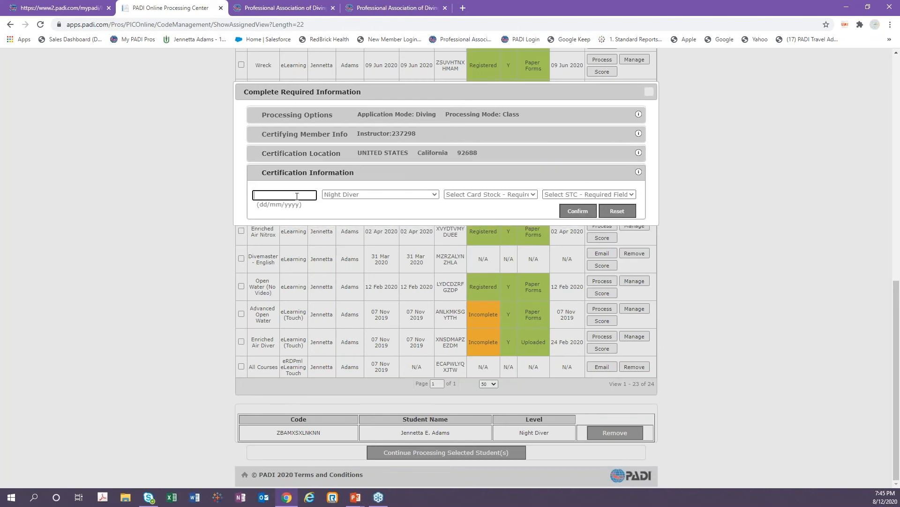
click(386, 265)
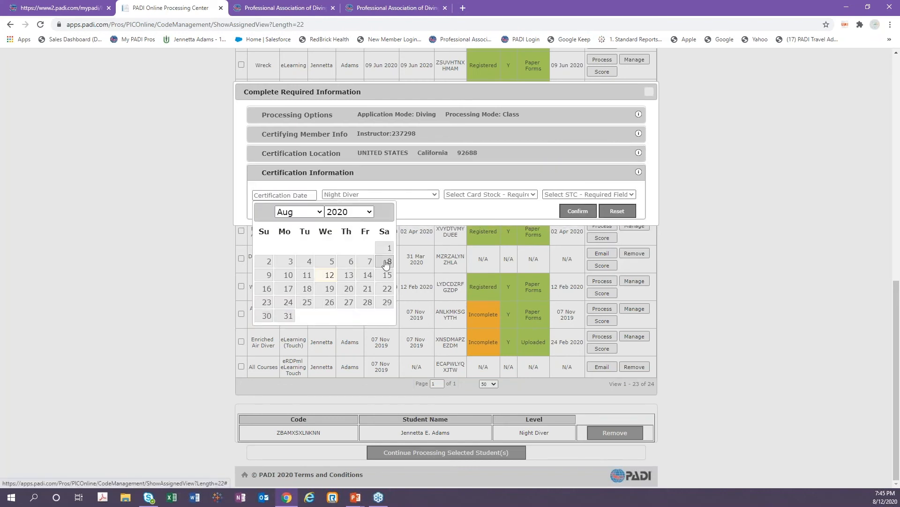
click(386, 263)
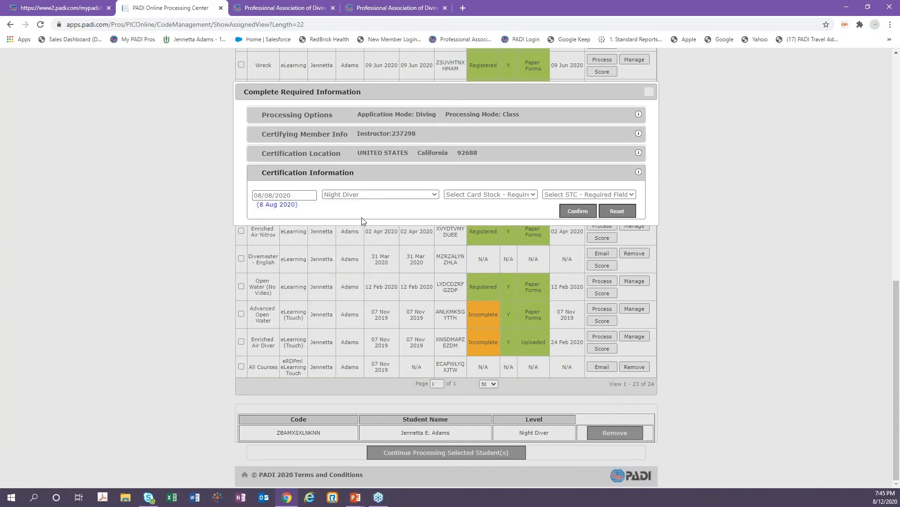
click(504, 195)
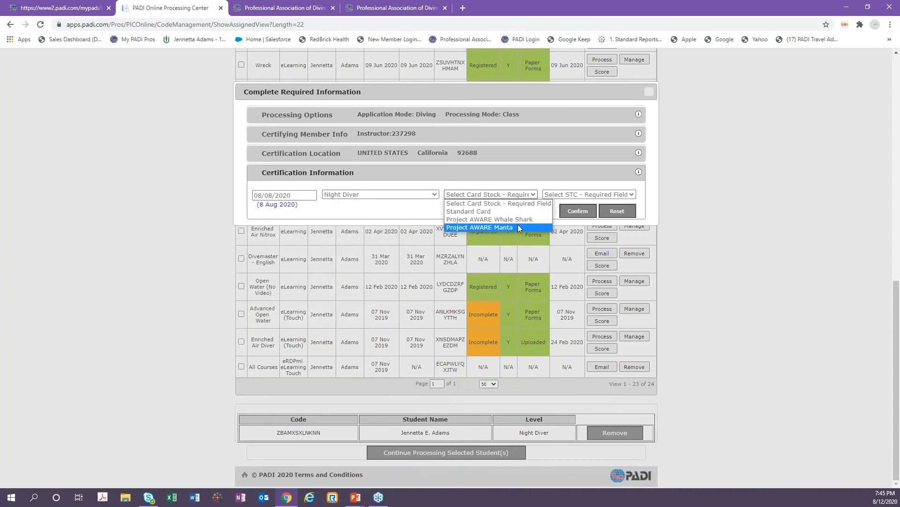
click(481, 229)
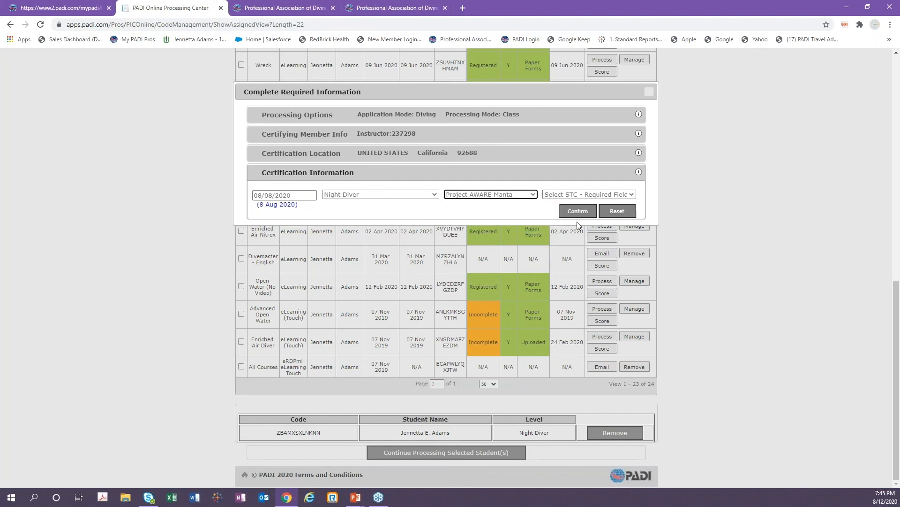
click(592, 196)
click(551, 218)
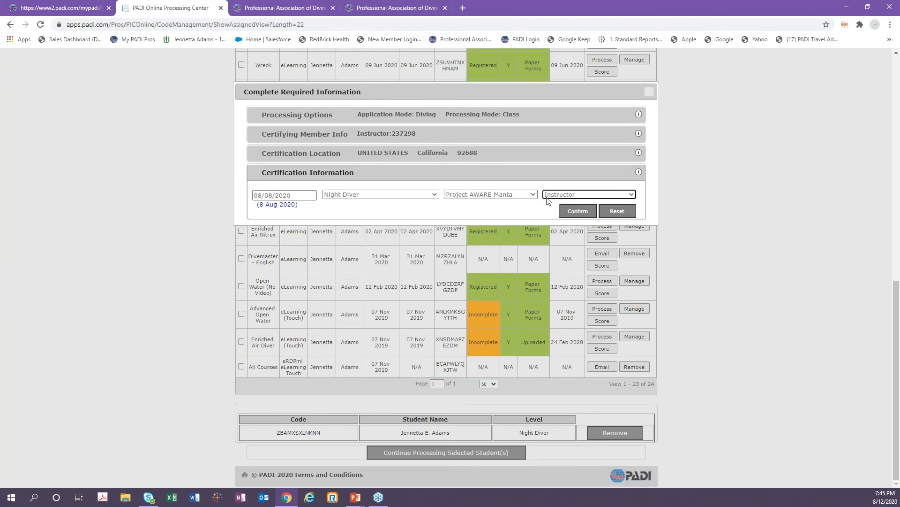
click(573, 211)
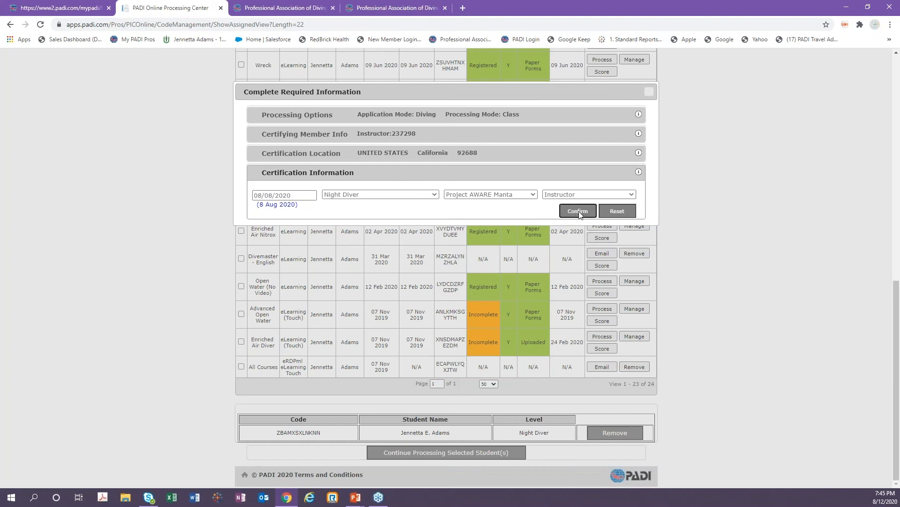